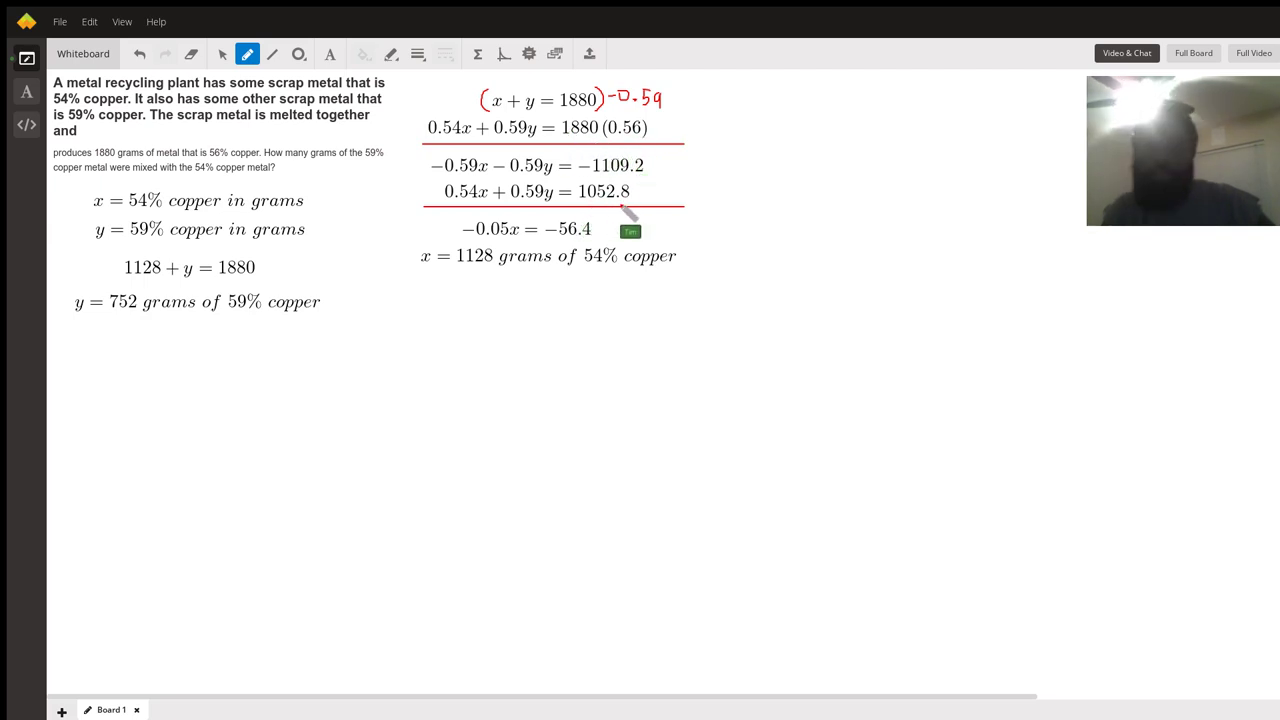
# Strike through the cancelling 0.59y terms and loop the x = 1128 grams of 54% copper result in red
pyautogui.moveTo(544, 154); pyautogui.dragTo(514, 198)
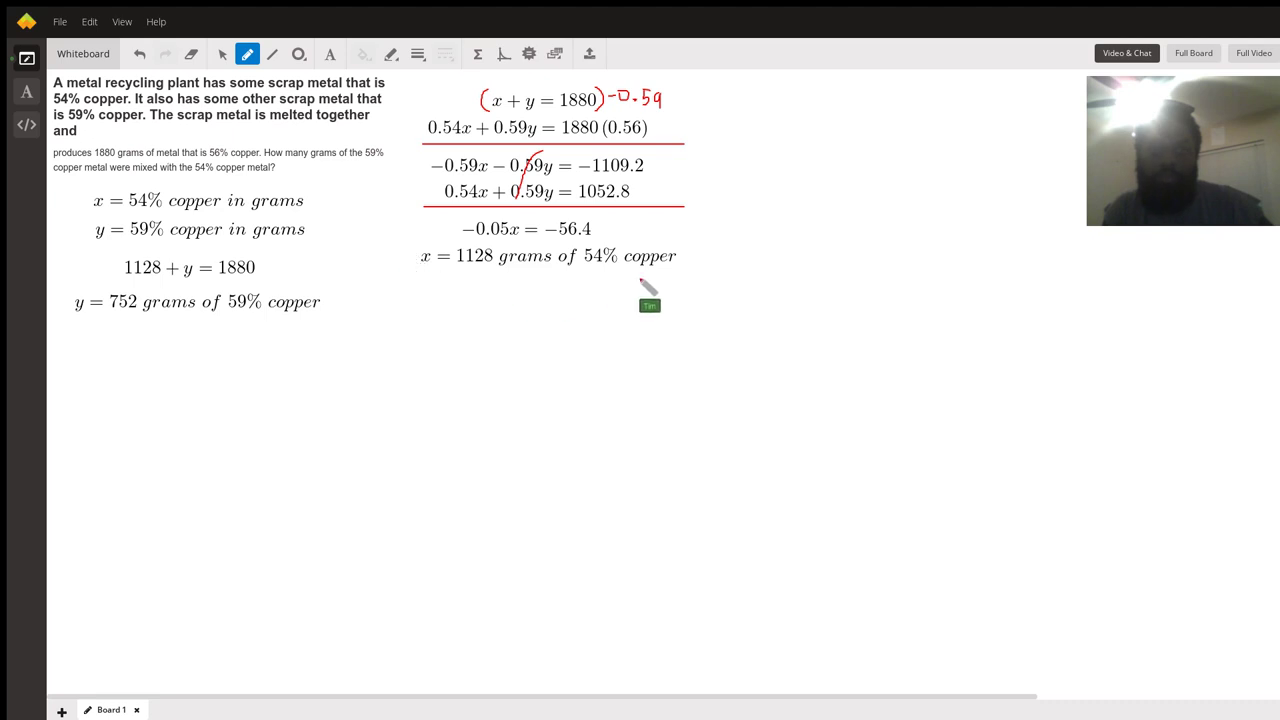
pyautogui.moveTo(651, 245)
pyautogui.mouseDown()
pyautogui.moveTo(590, 265)
pyautogui.moveTo(424, 243)
pyautogui.mouseUp()
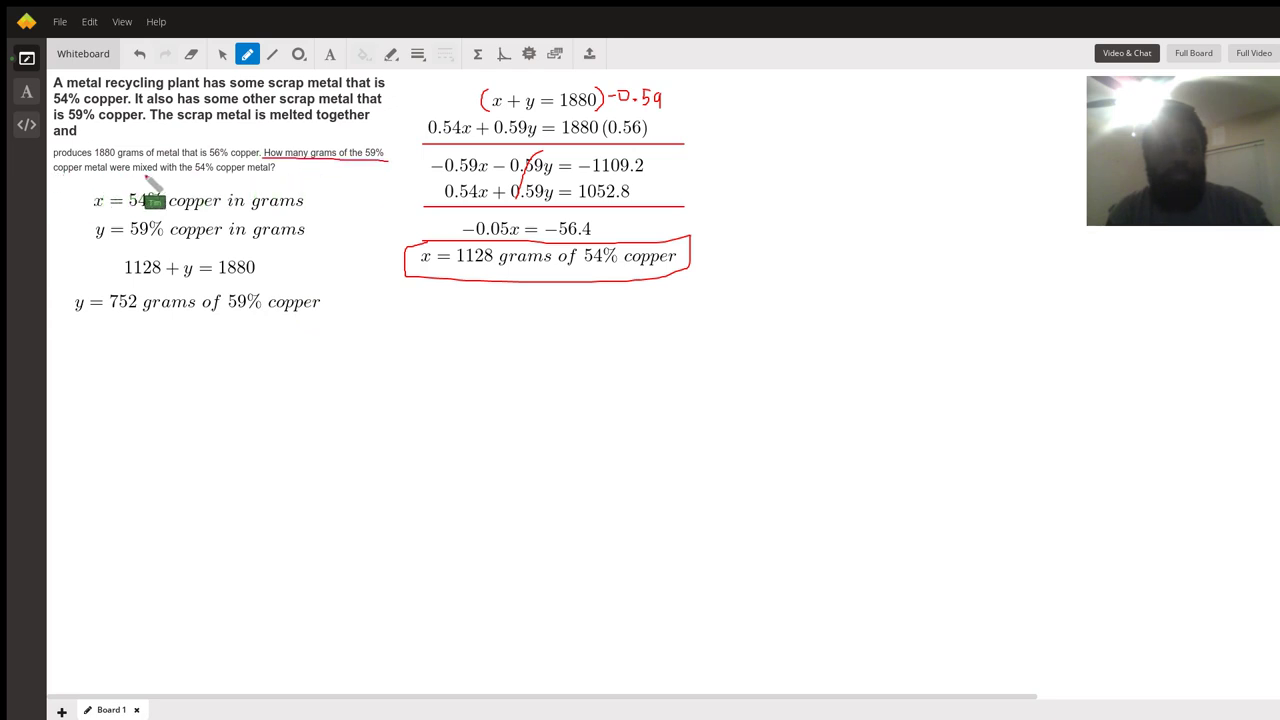
# Underline the question's second line and erase the red loop around x = 1128 grams
pyautogui.moveTo(54, 175); pyautogui.dragTo(272, 177)
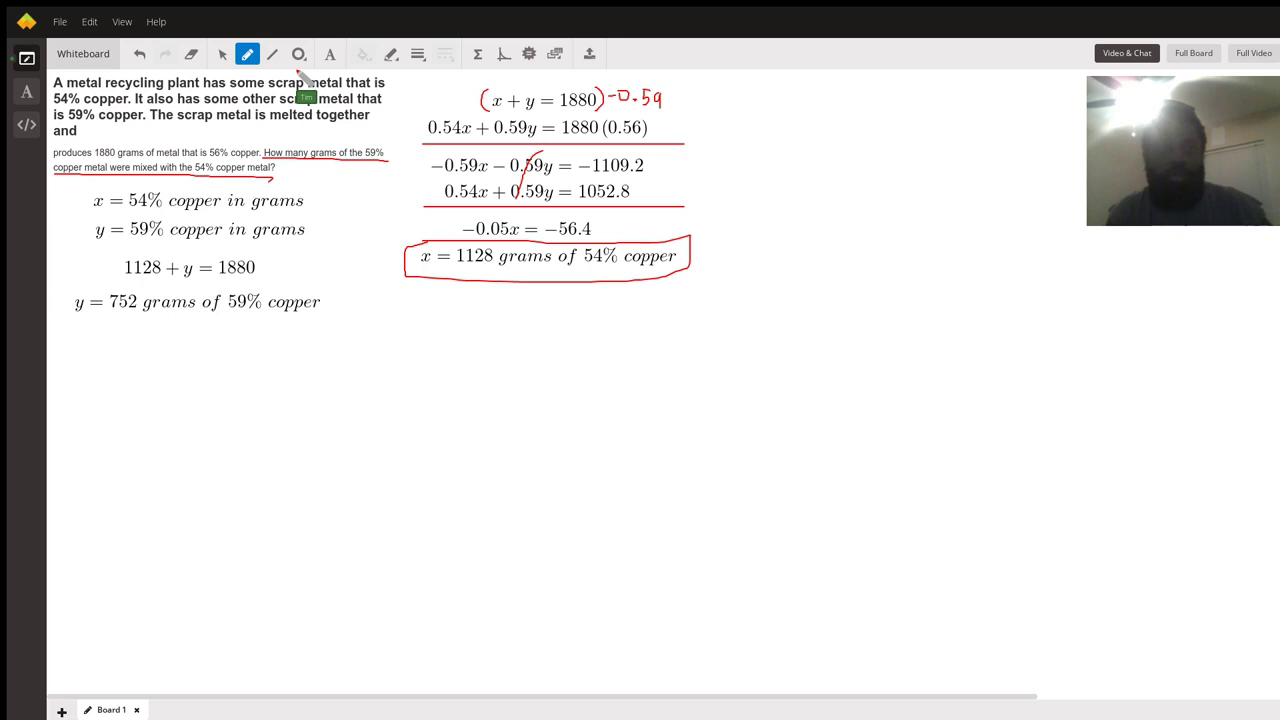
pyautogui.click(408, 266)
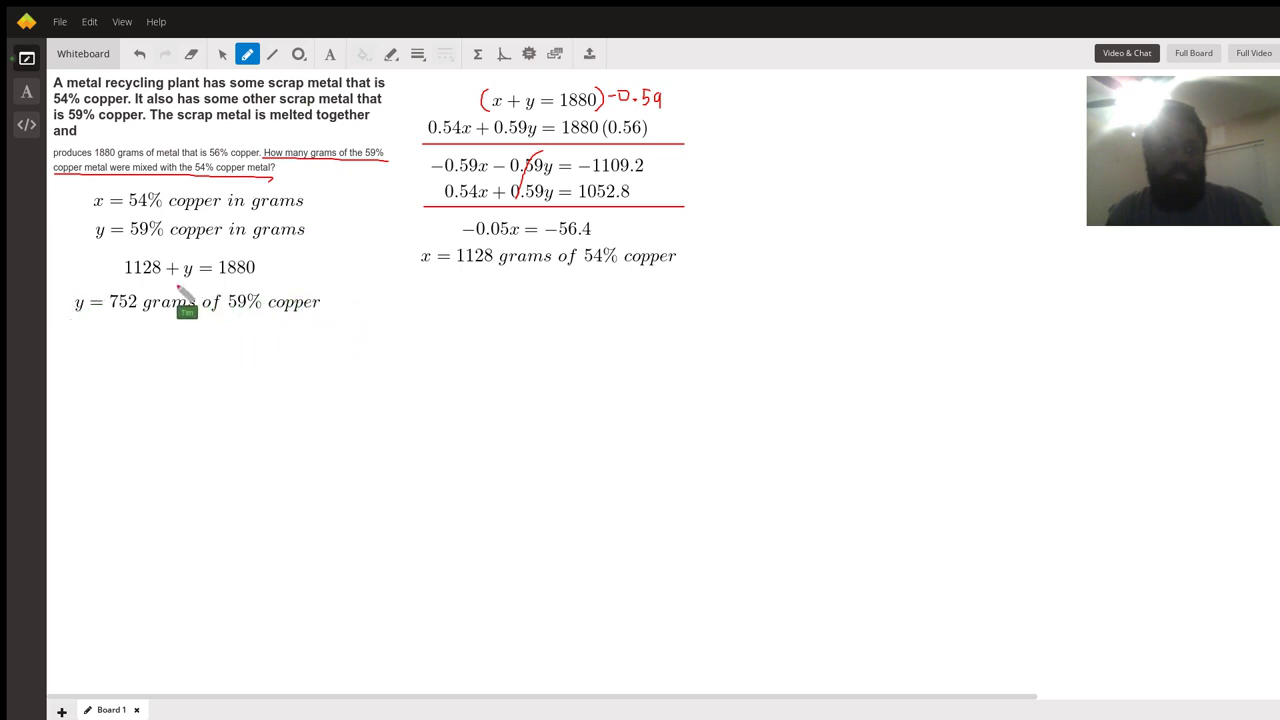
# Draw a red box around the answer y = 752 grams of 59% copper
pyautogui.moveTo(114, 289); pyautogui.dragTo(86, 292)
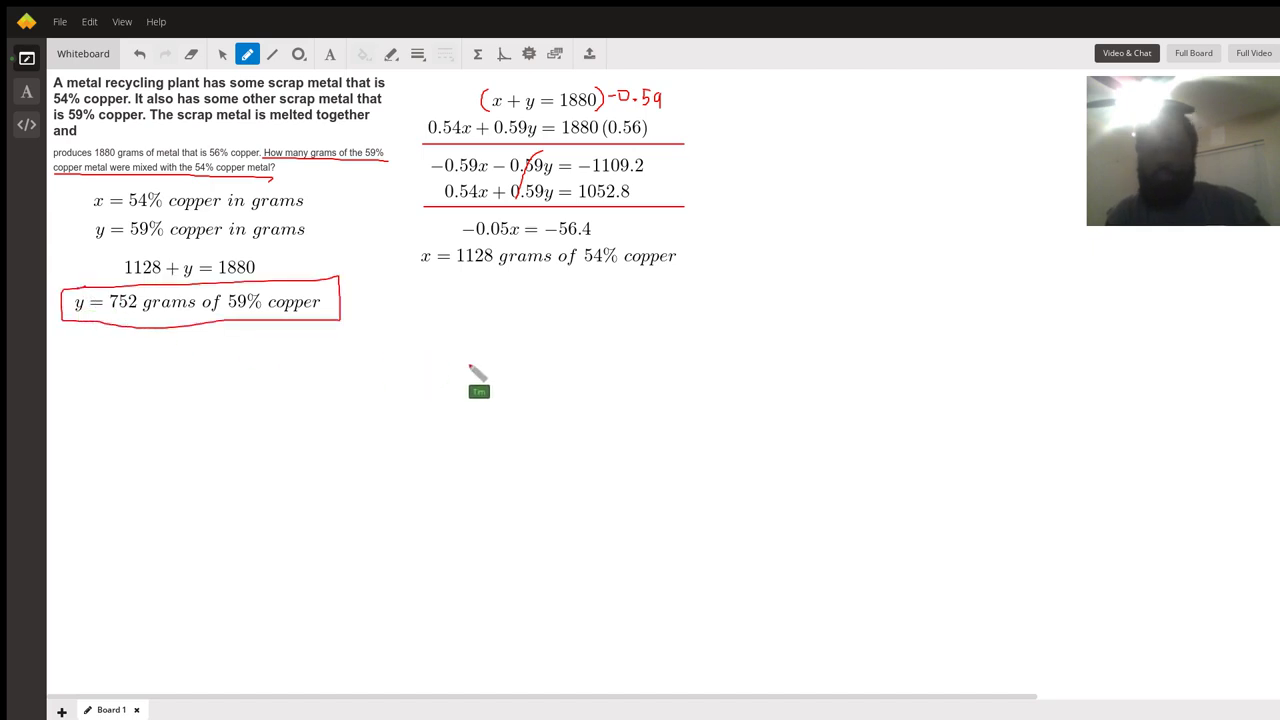